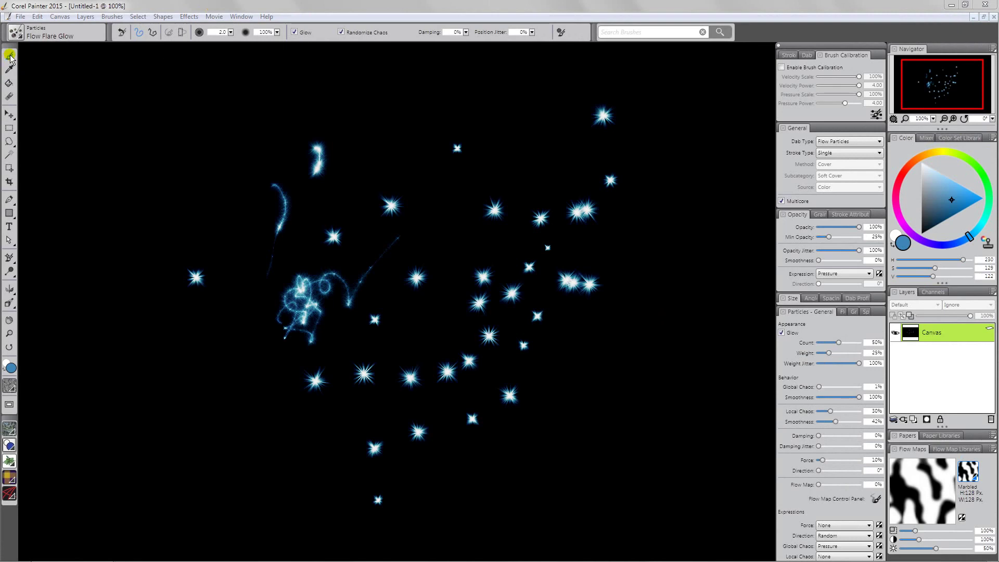
Step: Load the Particles > Flow Sparkler Glow brush variant with Glow left switched on
click(20, 36)
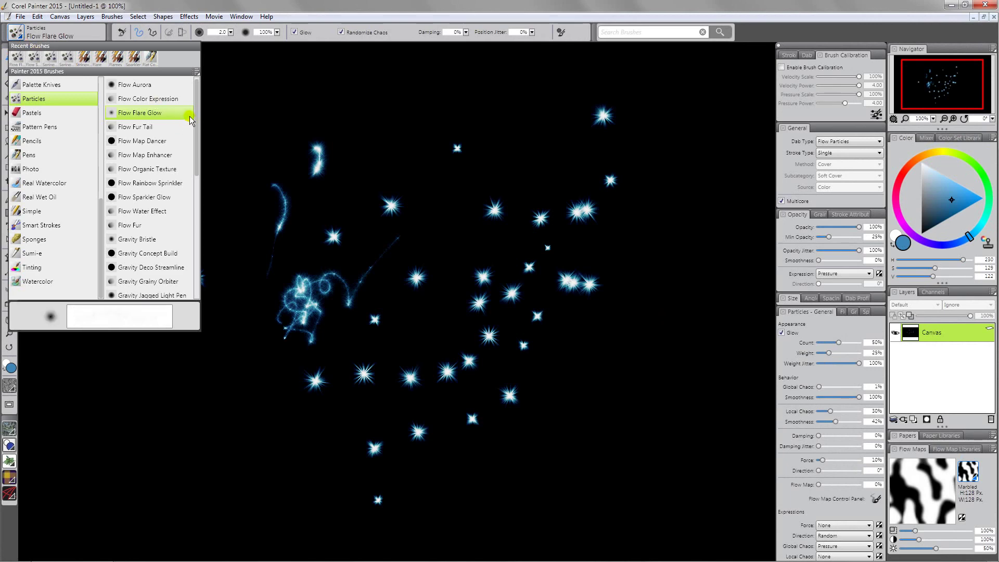
drag(196, 118, 199, 137)
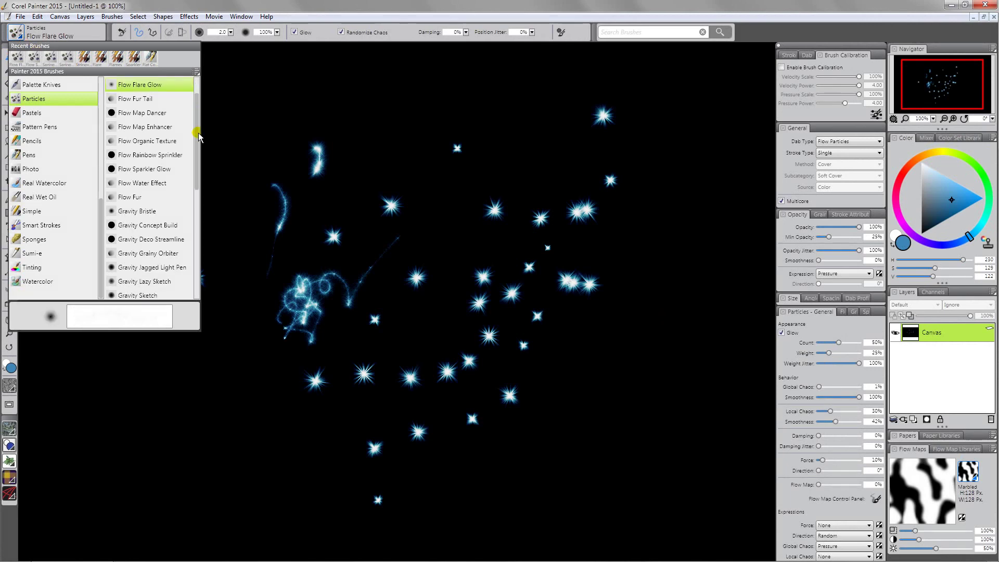
click(162, 169)
click(162, 169)
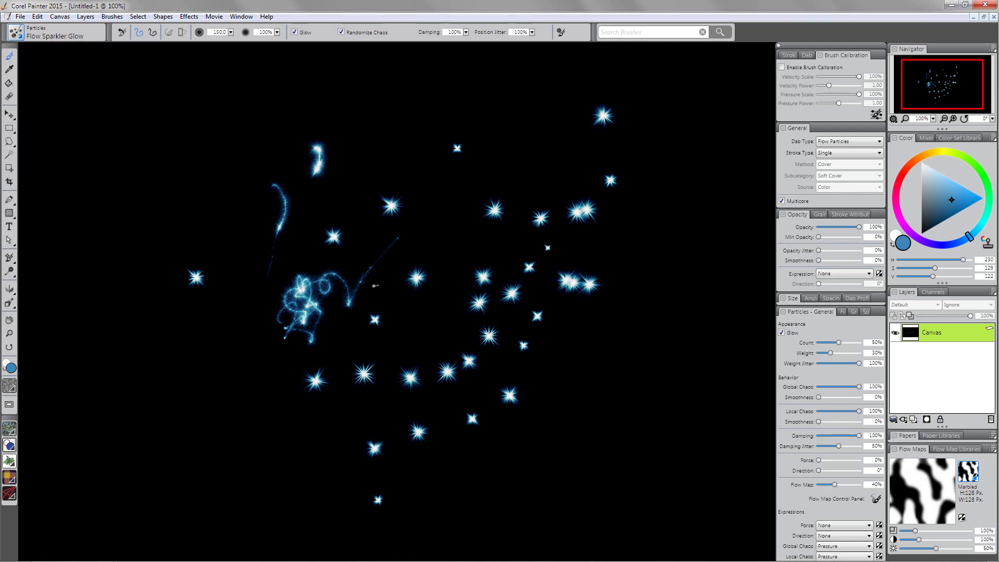
click(293, 32)
click(293, 32)
Step: Paint a wavy sparkle stroke across the top and two curving strokes down the right side
mouse_move(353, 134)
mouse_down()
mouse_move(394, 112)
mouse_move(479, 107)
mouse_move(511, 111)
mouse_move(554, 150)
mouse_up()
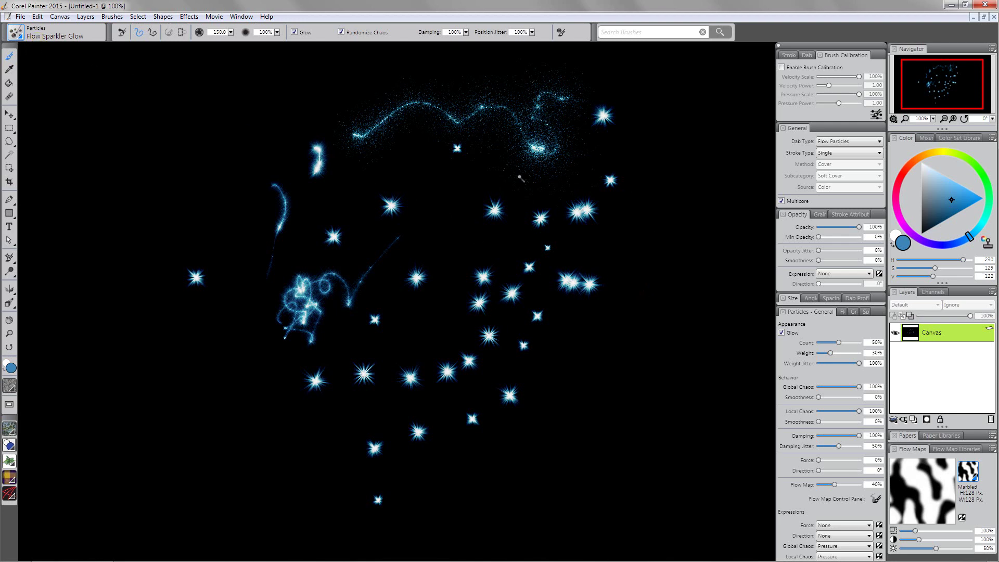
mouse_move(661, 150)
mouse_down()
mouse_move(683, 193)
mouse_move(674, 236)
mouse_move(650, 245)
mouse_move(653, 283)
mouse_up()
mouse_move(631, 325)
mouse_down()
mouse_move(648, 289)
mouse_move(676, 292)
mouse_up()
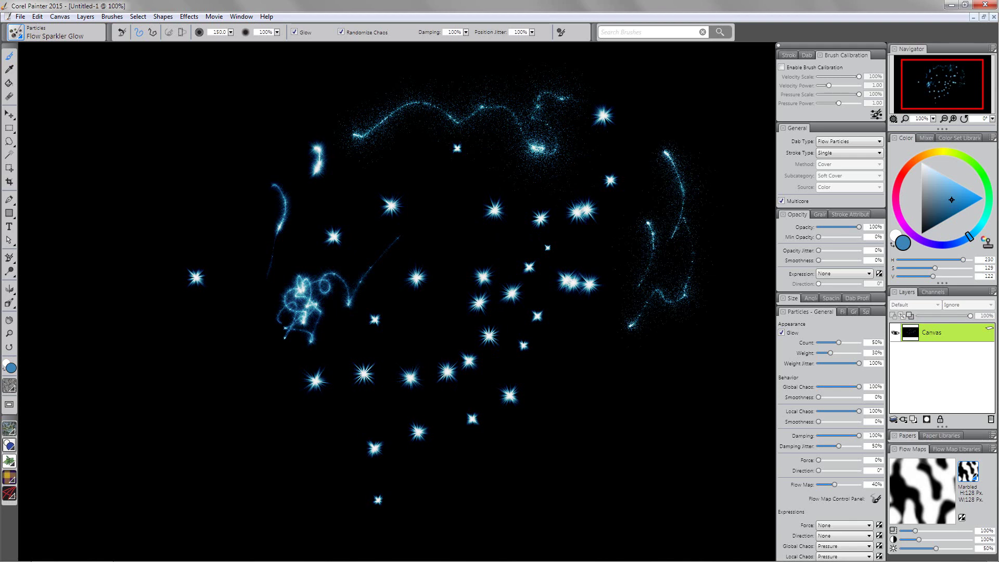
Step: Clear the canvas, then paint a tangled left stroke, a dense central glow burst, and a right stroke
key(ctrl+a)
key(Delete)
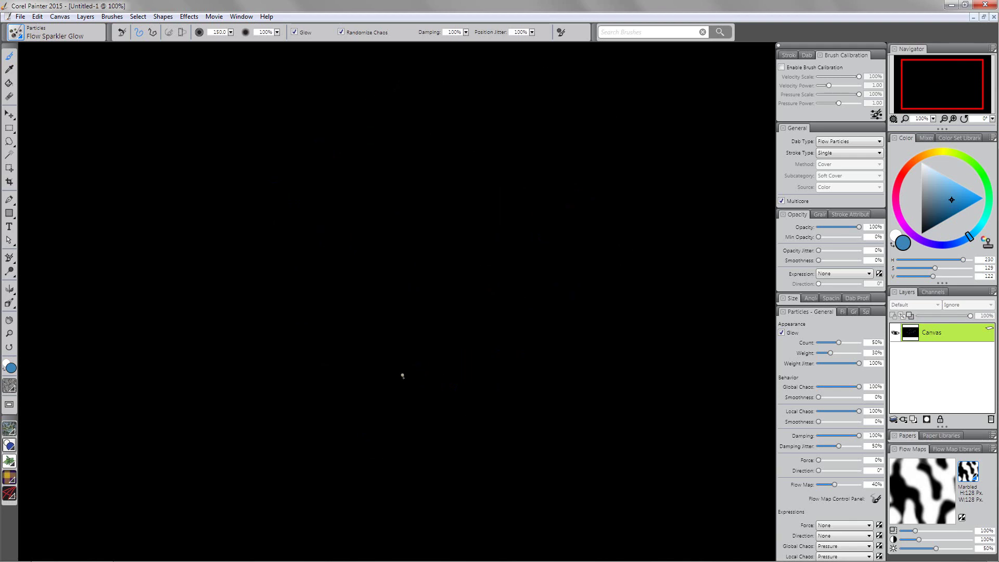
mouse_move(244, 311)
mouse_down()
mouse_move(210, 280)
mouse_move(294, 232)
mouse_move(283, 244)
mouse_move(308, 169)
mouse_move(390, 110)
mouse_move(339, 110)
mouse_move(409, 65)
mouse_move(369, 78)
mouse_move(318, 129)
mouse_move(294, 161)
mouse_move(327, 171)
mouse_move(285, 244)
mouse_move(202, 268)
mouse_move(215, 294)
mouse_move(263, 230)
mouse_up()
drag(477, 215, 480, 211)
mouse_move(558, 271)
mouse_down()
mouse_move(654, 227)
mouse_move(590, 319)
mouse_move(529, 361)
mouse_move(536, 405)
mouse_move(617, 346)
mouse_move(645, 286)
mouse_move(599, 151)
mouse_up()
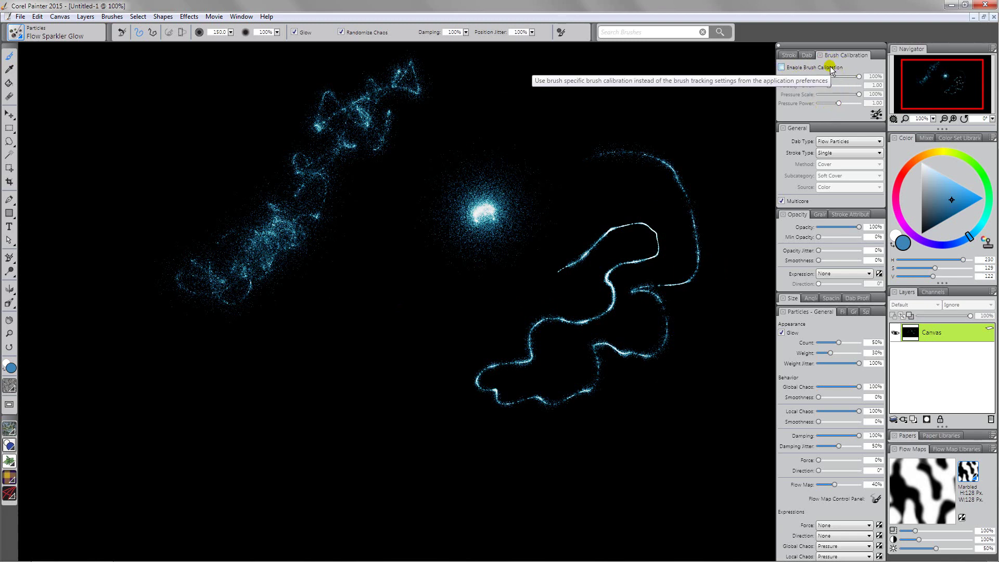
Step: Enable Brush Calibration, then add sparkle strokes along the lower left, bottom, right side and top
click(782, 68)
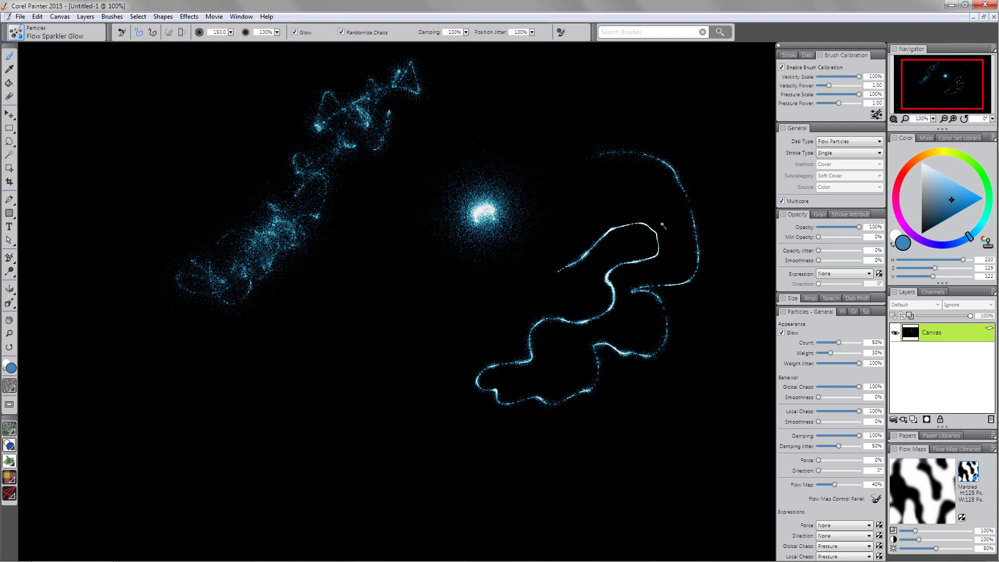
mouse_move(232, 410)
mouse_down()
mouse_move(319, 342)
mouse_move(359, 271)
mouse_move(401, 357)
mouse_move(386, 403)
mouse_move(430, 447)
mouse_up()
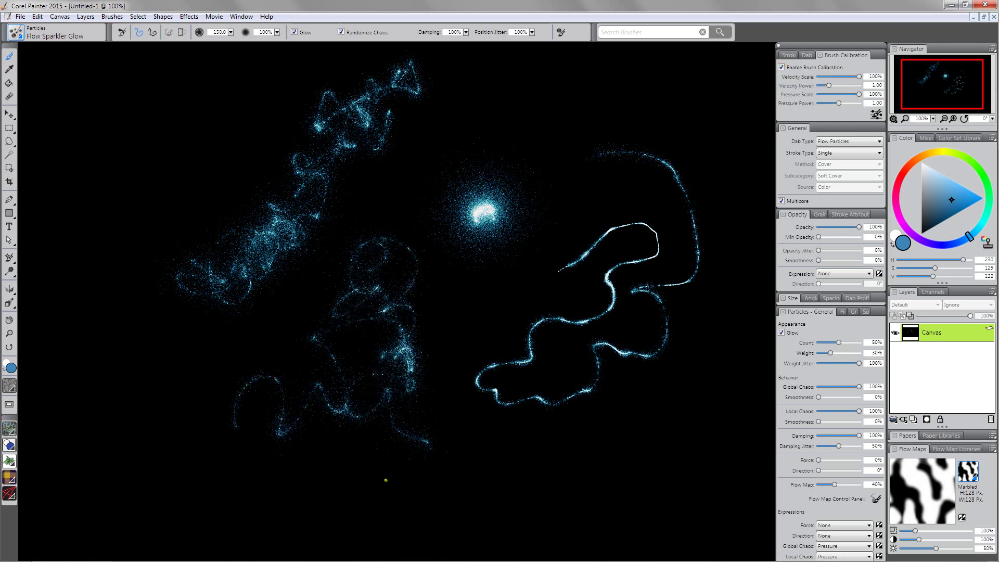
mouse_move(398, 480)
mouse_down()
mouse_move(588, 463)
mouse_move(657, 439)
mouse_up()
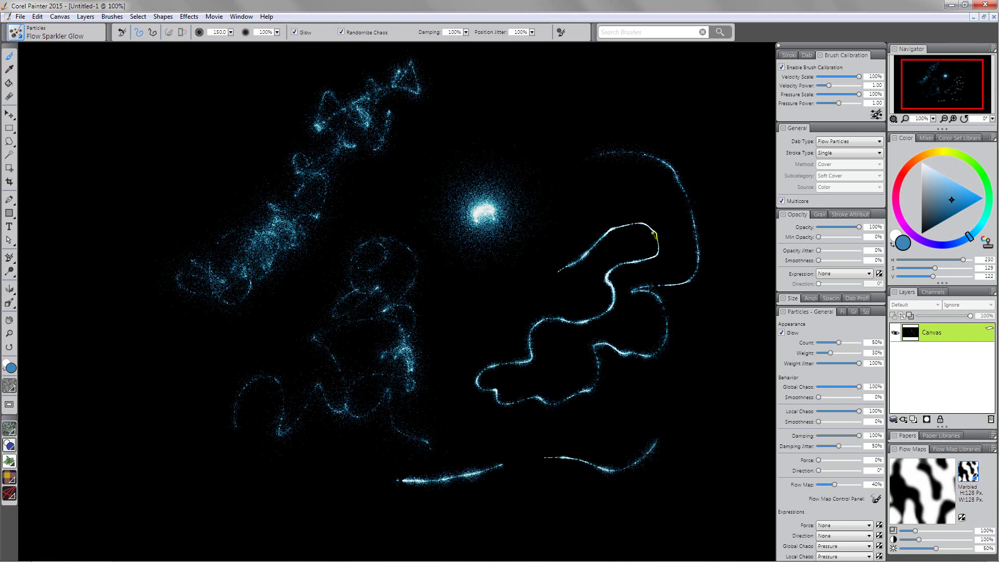
mouse_move(495, 488)
mouse_down()
mouse_move(507, 495)
mouse_move(698, 471)
mouse_move(726, 187)
mouse_move(645, 81)
mouse_up()
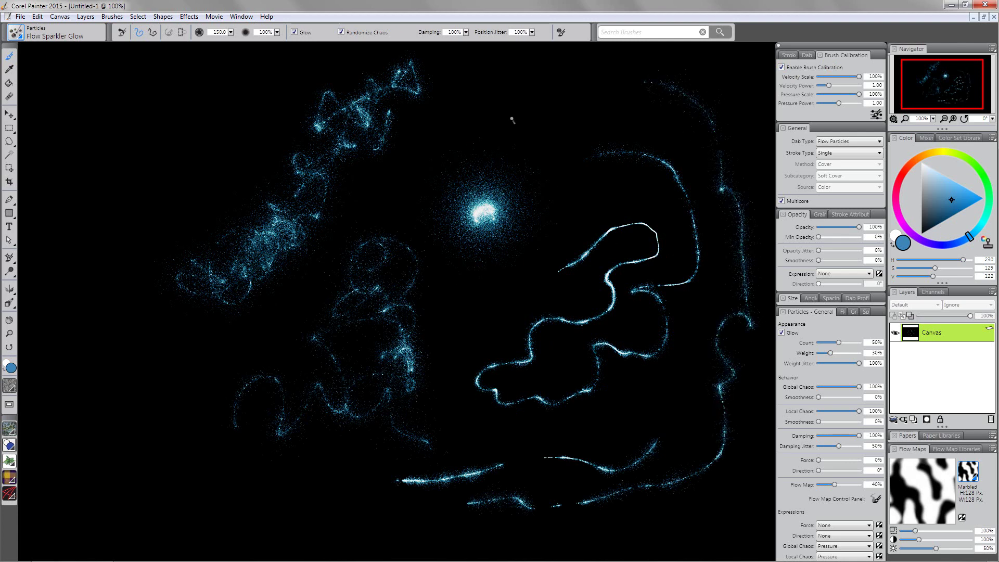
mouse_move(512, 120)
mouse_down()
mouse_move(512, 137)
mouse_move(583, 122)
mouse_up()
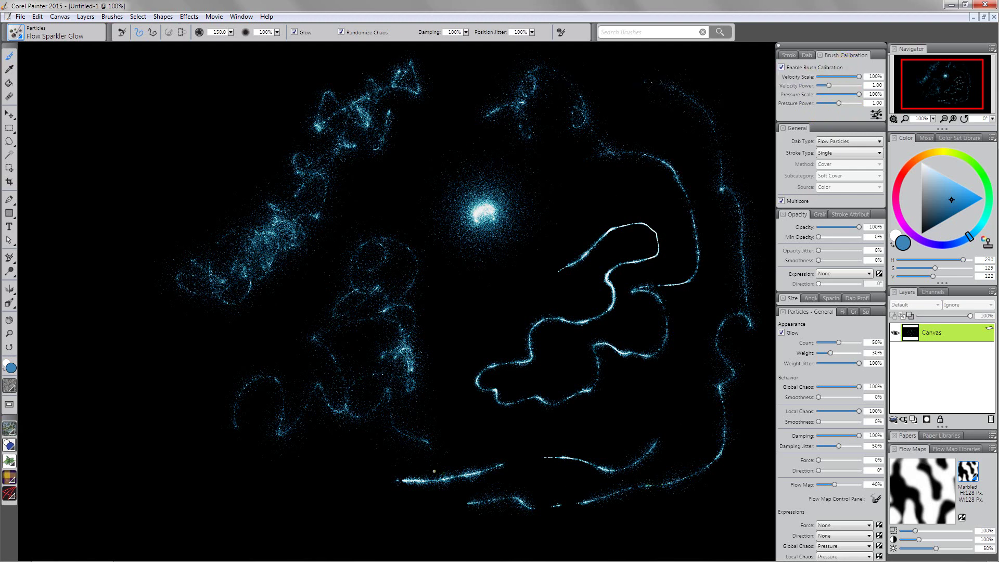
Step: Clear the canvas, paint a test stroke, then set flow particle Expression to None and test again
click(842, 313)
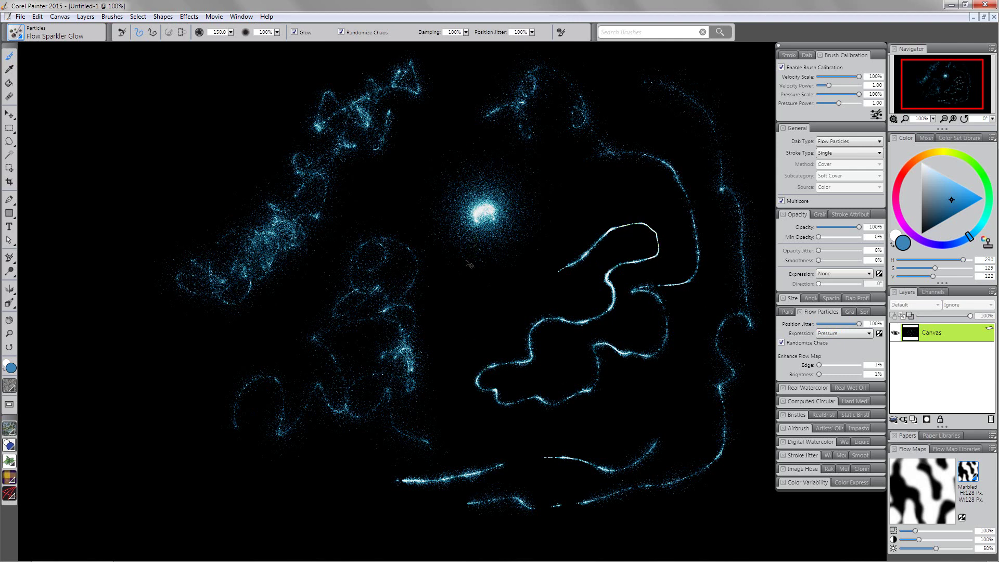
key(ctrl+a)
key(BackSpace)
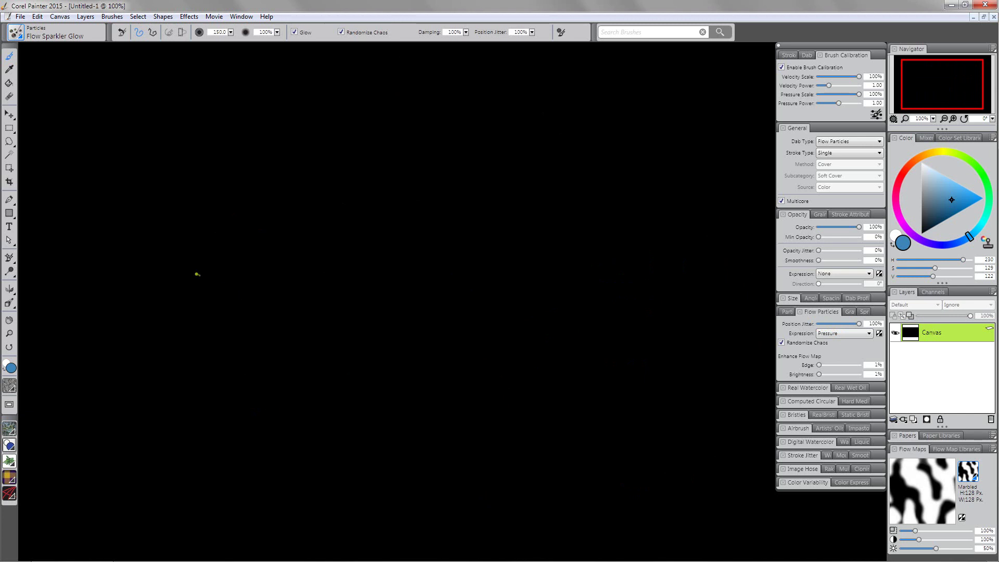
mouse_move(166, 220)
mouse_down()
mouse_move(220, 174)
mouse_move(325, 163)
mouse_move(571, 189)
mouse_up()
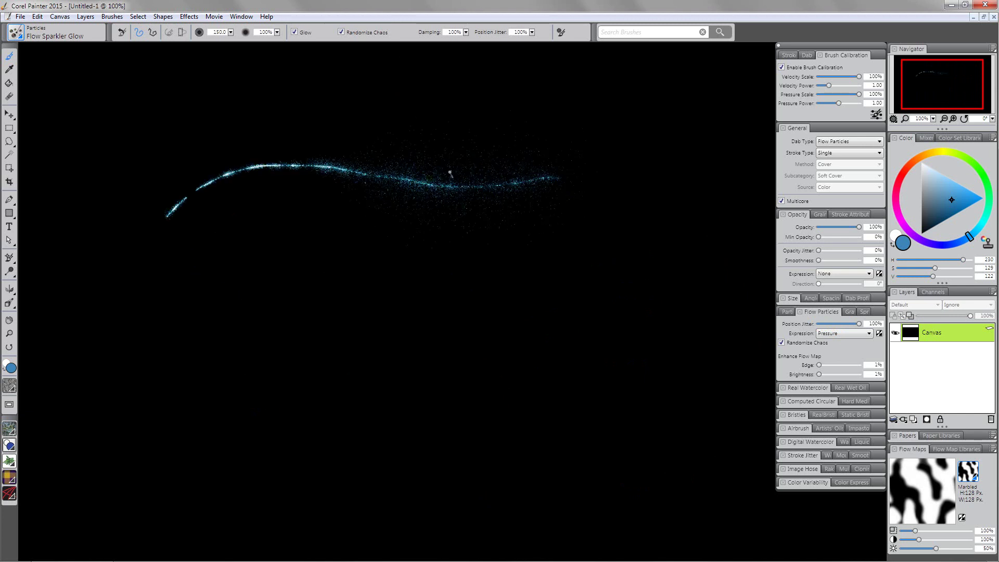
click(841, 334)
click(826, 344)
mouse_move(129, 358)
mouse_down()
mouse_move(337, 299)
mouse_move(620, 282)
mouse_move(568, 315)
mouse_move(313, 271)
mouse_move(357, 357)
mouse_move(362, 390)
mouse_up()
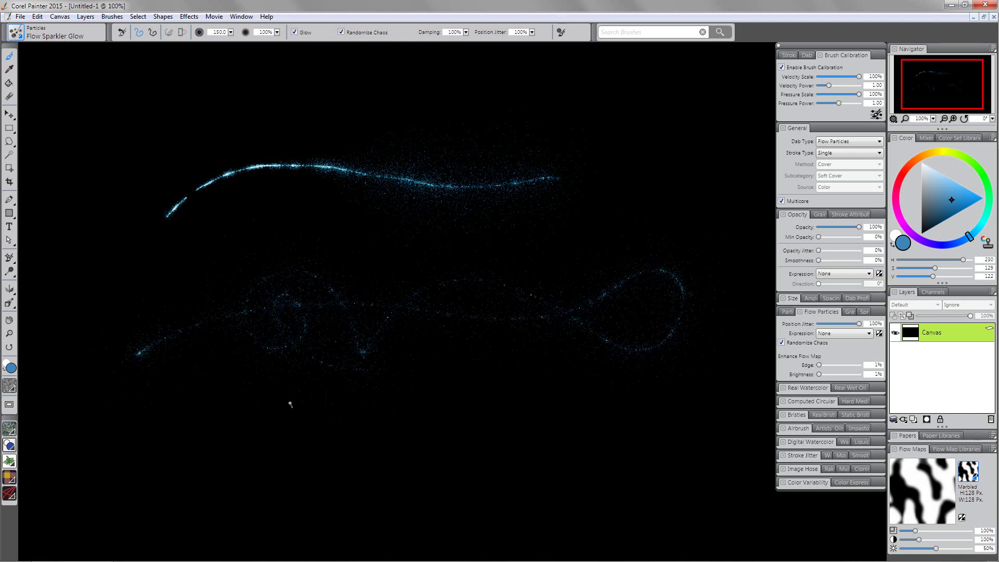
Step: Set flow particle Expression back to Pressure with Position Jitter 28%, and paint a lower test stroke
click(840, 333)
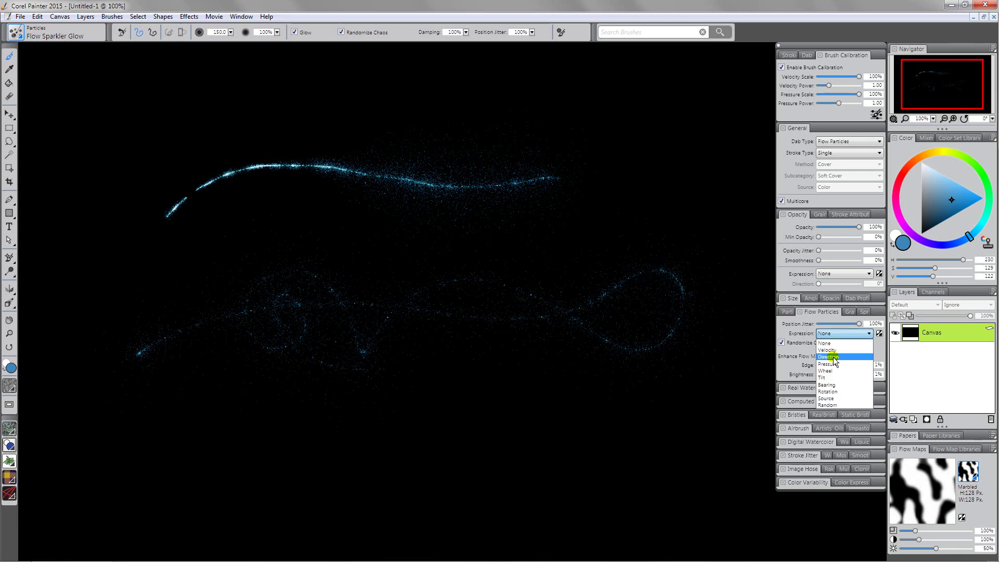
click(828, 364)
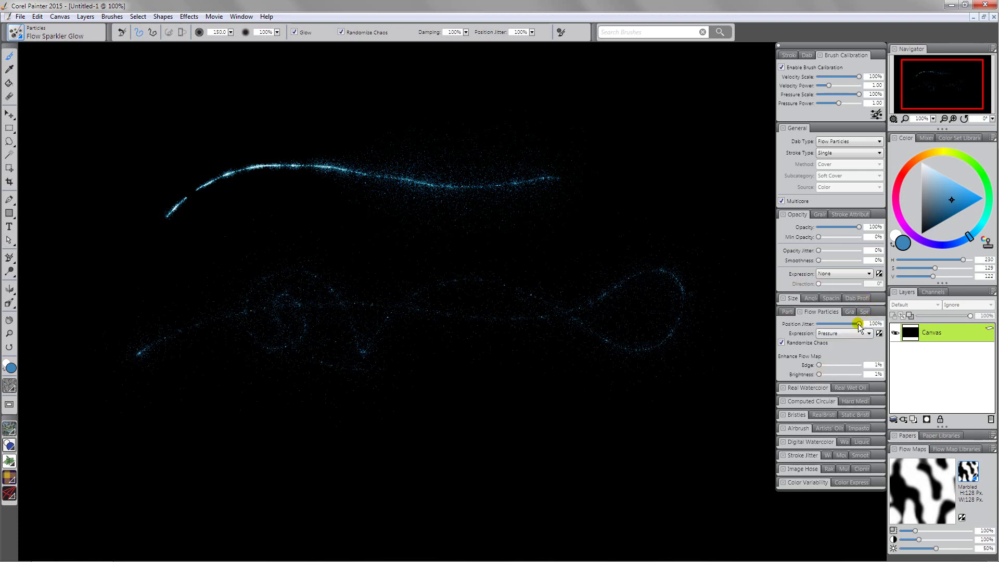
drag(858, 324, 830, 324)
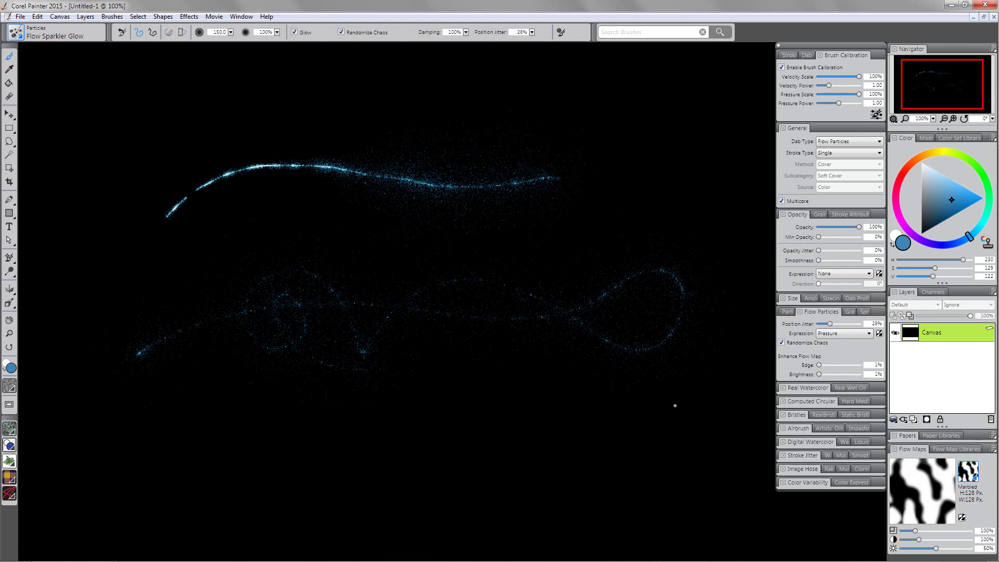
mouse_move(289, 448)
mouse_down()
mouse_move(519, 442)
mouse_move(669, 419)
mouse_move(747, 349)
mouse_move(714, 455)
mouse_move(329, 483)
mouse_up()
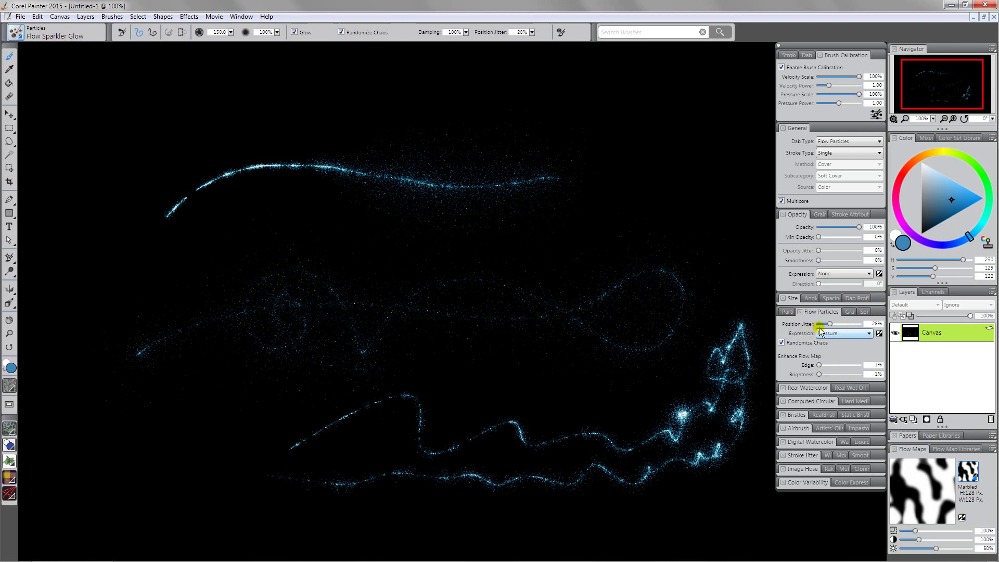
Step: Restore Position Jitter to 100%, set Opacity Expression to Pressure, and paint an upper-right test stroke
drag(829, 323, 860, 324)
click(832, 274)
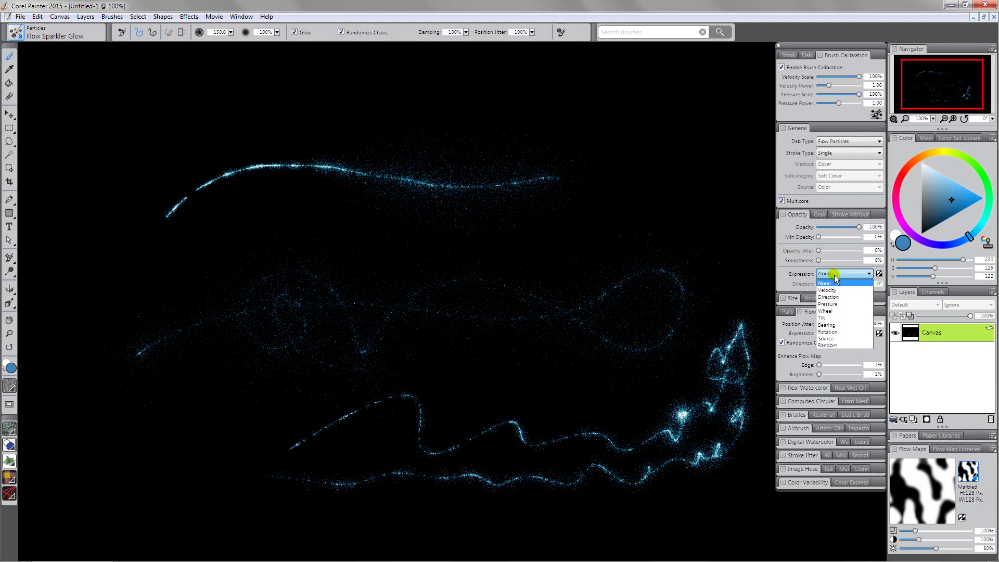
click(829, 304)
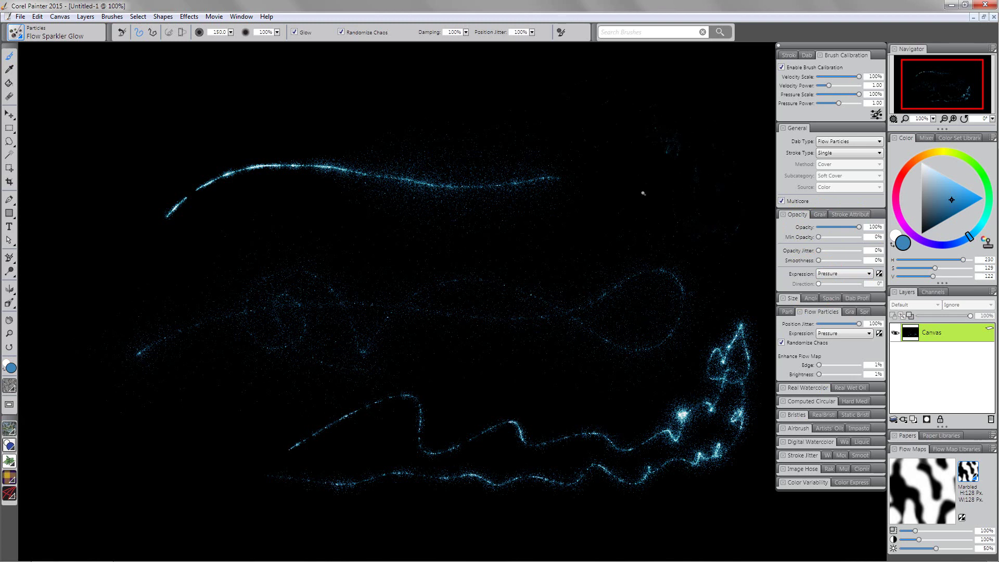
mouse_move(633, 145)
mouse_down()
mouse_move(647, 163)
mouse_move(587, 229)
mouse_up()
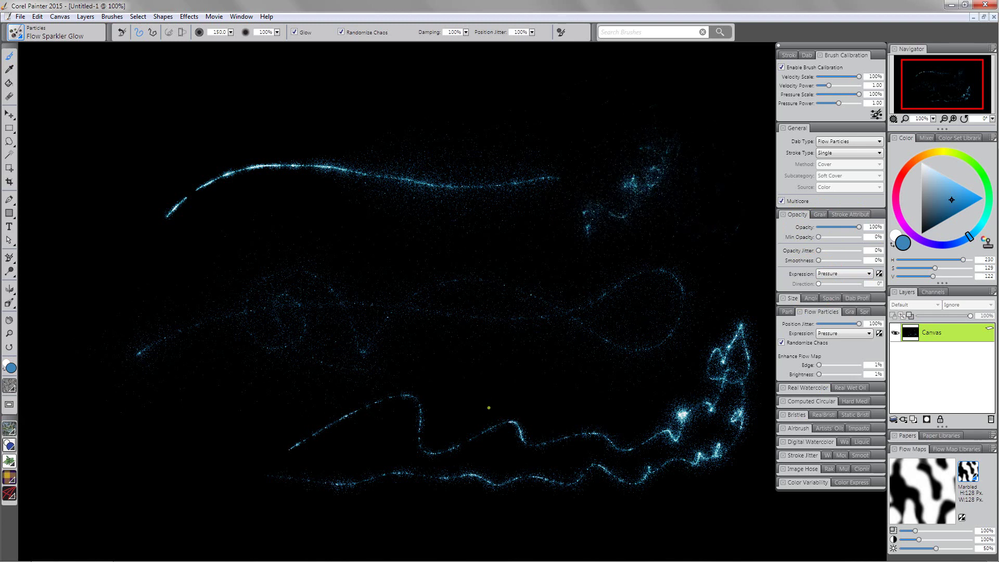
Step: Clear the canvas to black and sweep a blue dust stroke from the left up across the top
key(ctrl+a)
key(Delete)
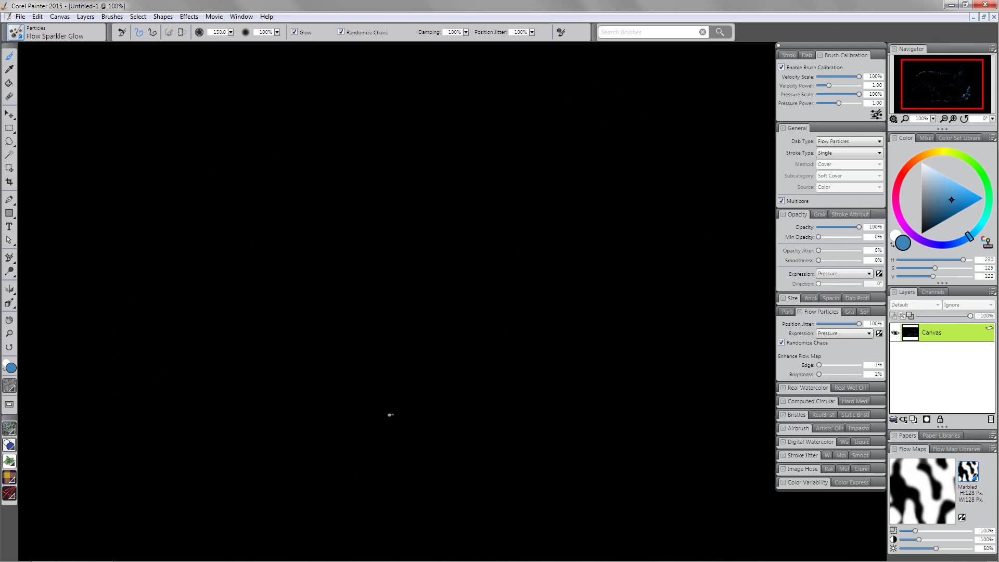
mouse_move(263, 296)
mouse_down()
mouse_move(221, 262)
mouse_move(271, 256)
mouse_up()
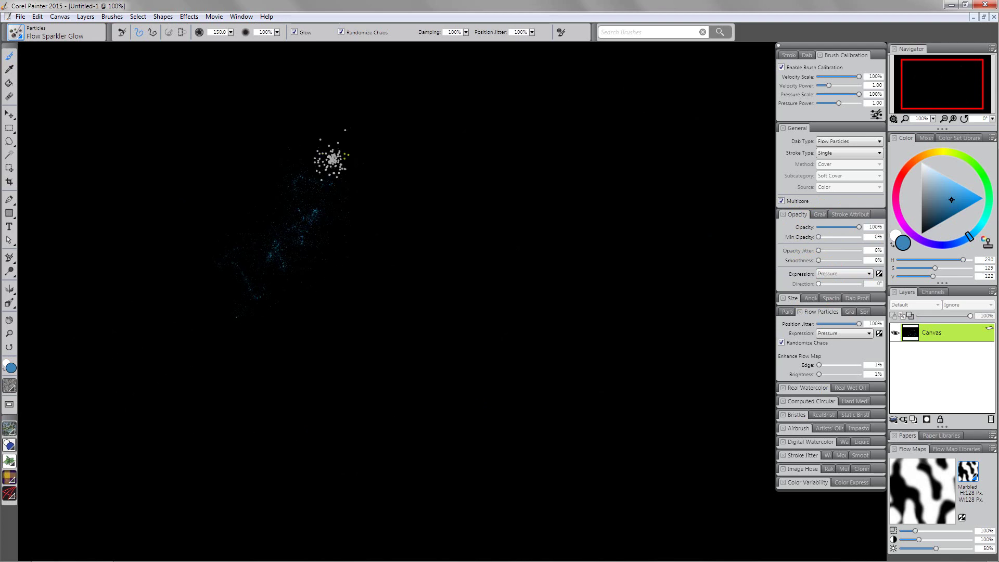
mouse_move(348, 155)
mouse_down()
mouse_move(412, 93)
mouse_move(279, 167)
mouse_move(250, 223)
mouse_move(272, 296)
mouse_move(359, 119)
mouse_move(312, 96)
mouse_move(320, 178)
mouse_move(267, 85)
mouse_move(272, 256)
mouse_move(240, 301)
mouse_move(413, 149)
mouse_move(426, 155)
mouse_move(285, 234)
mouse_move(466, 197)
mouse_move(629, 99)
mouse_up()
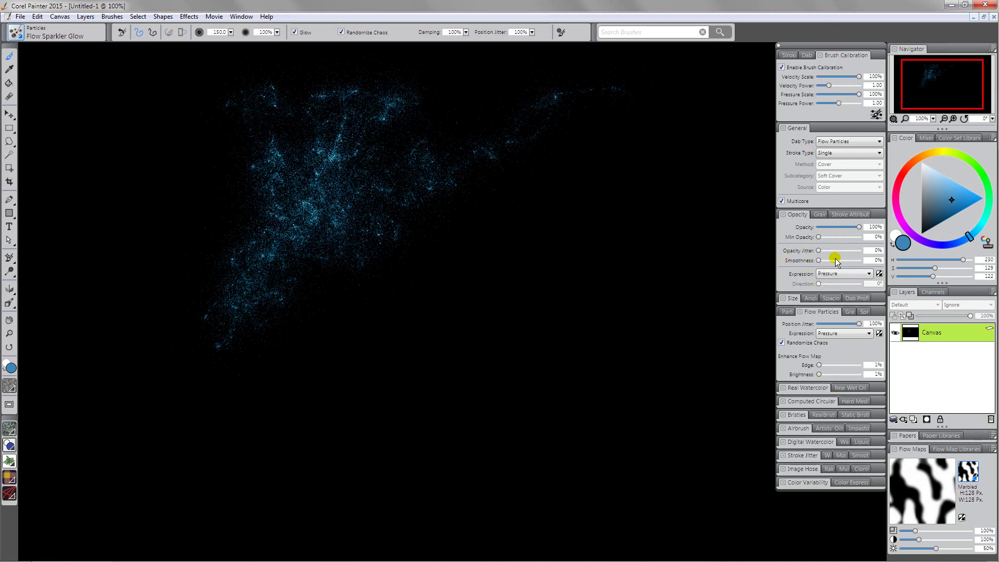
Step: With brush calibration off, paint a second dust cloud centre-right, then re-enable calibration
click(783, 67)
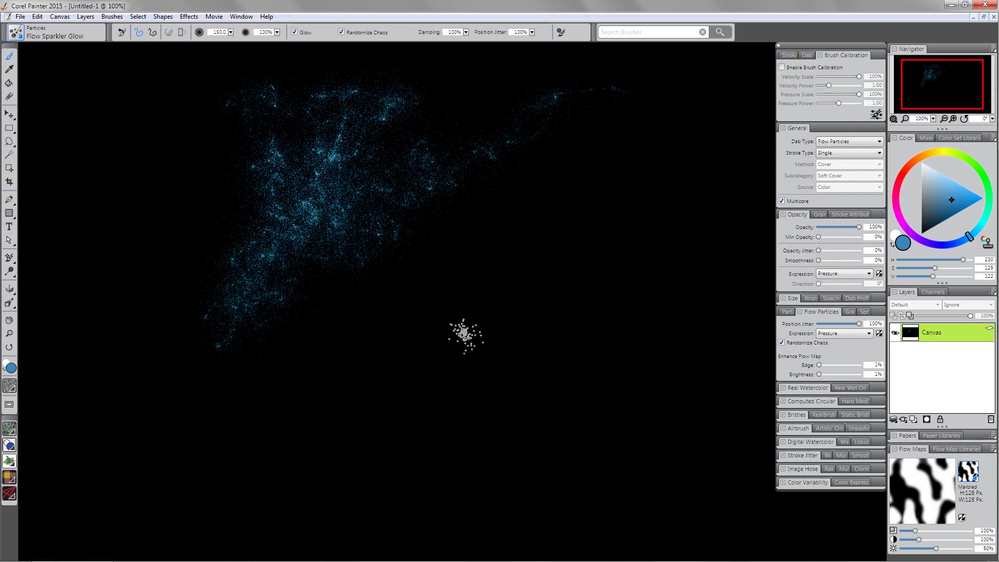
mouse_move(464, 336)
mouse_down()
mouse_move(487, 353)
mouse_move(519, 307)
mouse_move(584, 303)
mouse_move(597, 259)
mouse_move(628, 239)
mouse_move(671, 160)
mouse_move(601, 219)
mouse_move(598, 272)
mouse_move(526, 332)
mouse_move(479, 345)
mouse_move(476, 408)
mouse_move(549, 372)
mouse_move(543, 305)
mouse_move(649, 296)
mouse_move(630, 226)
mouse_move(588, 276)
mouse_move(534, 236)
mouse_move(506, 286)
mouse_move(548, 214)
mouse_move(508, 209)
mouse_move(607, 223)
mouse_up()
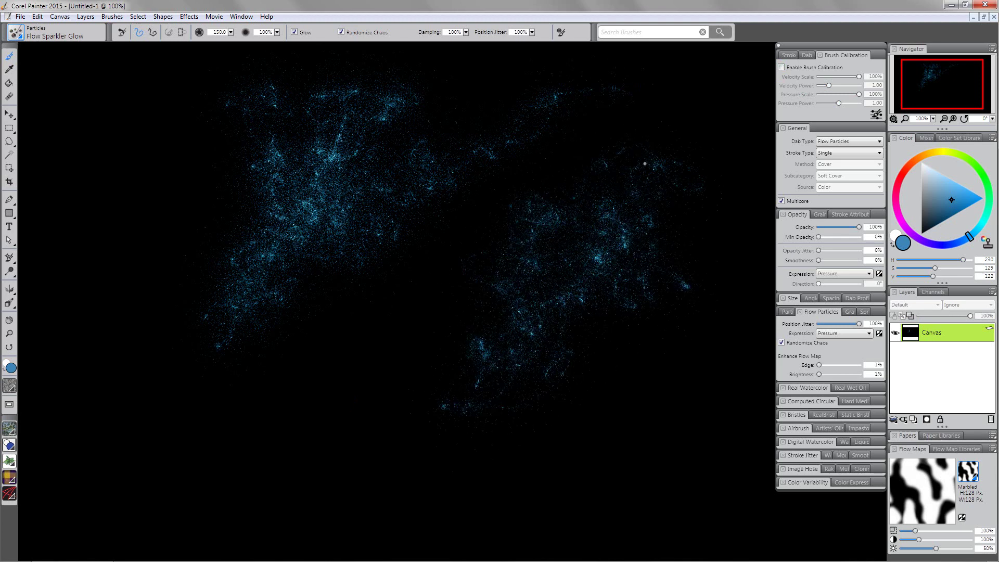
click(782, 67)
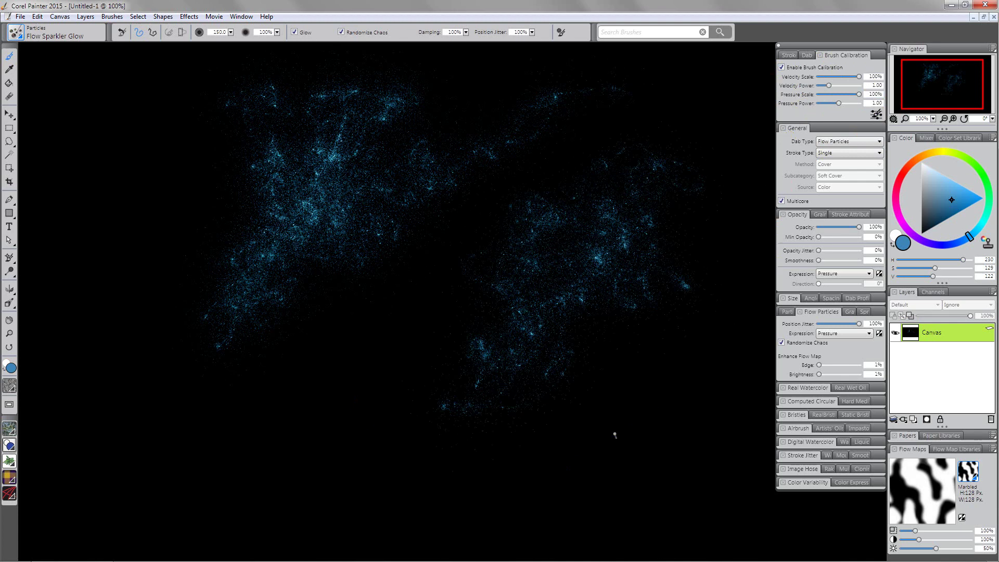
Step: Reset the brush to defaults, paint a lower-left test loop, then clear the canvas to black
click(121, 30)
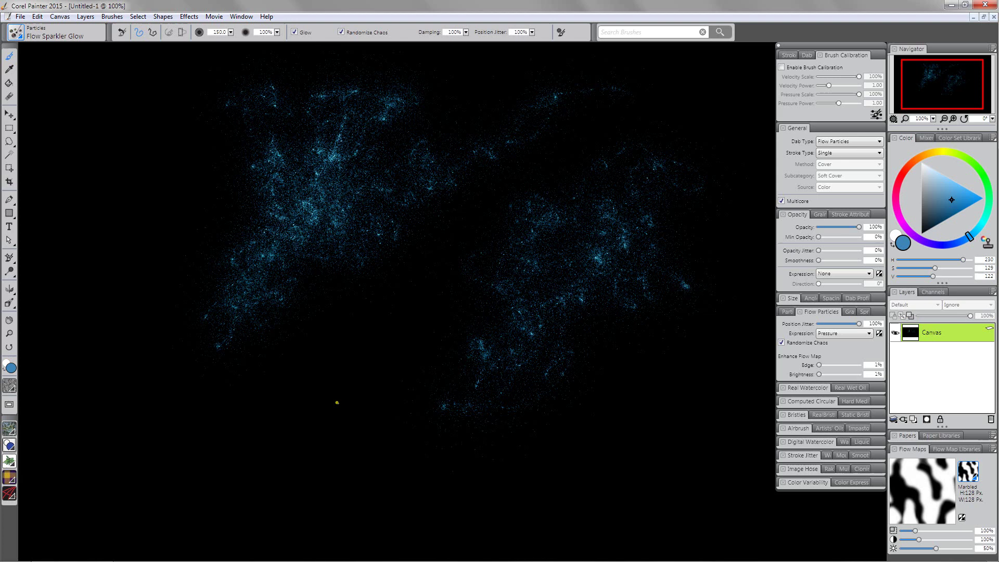
mouse_move(298, 419)
mouse_down()
mouse_move(346, 422)
mouse_move(390, 281)
mouse_move(427, 297)
mouse_move(212, 458)
mouse_move(375, 475)
mouse_up()
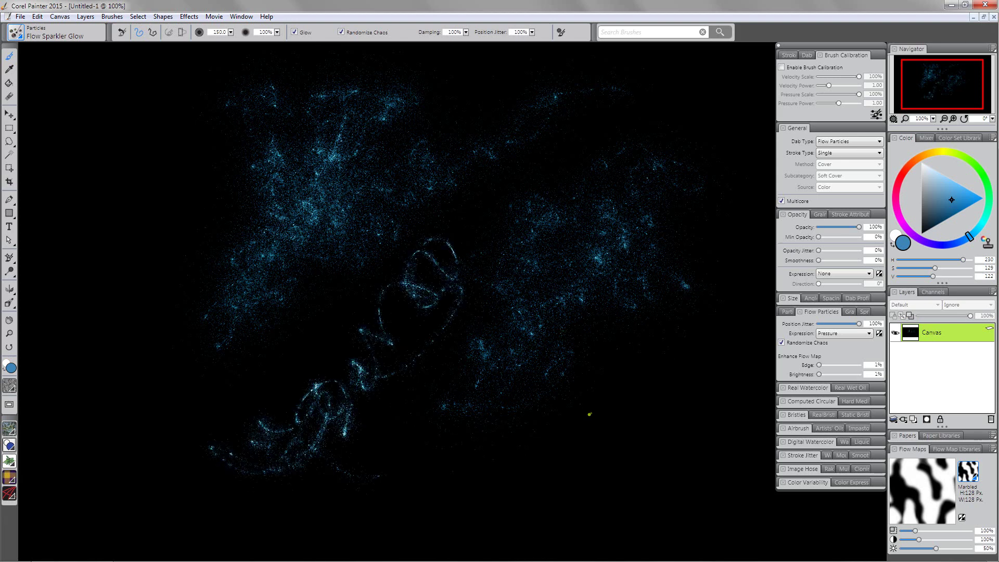
key(ctrl+a)
key(Delete)
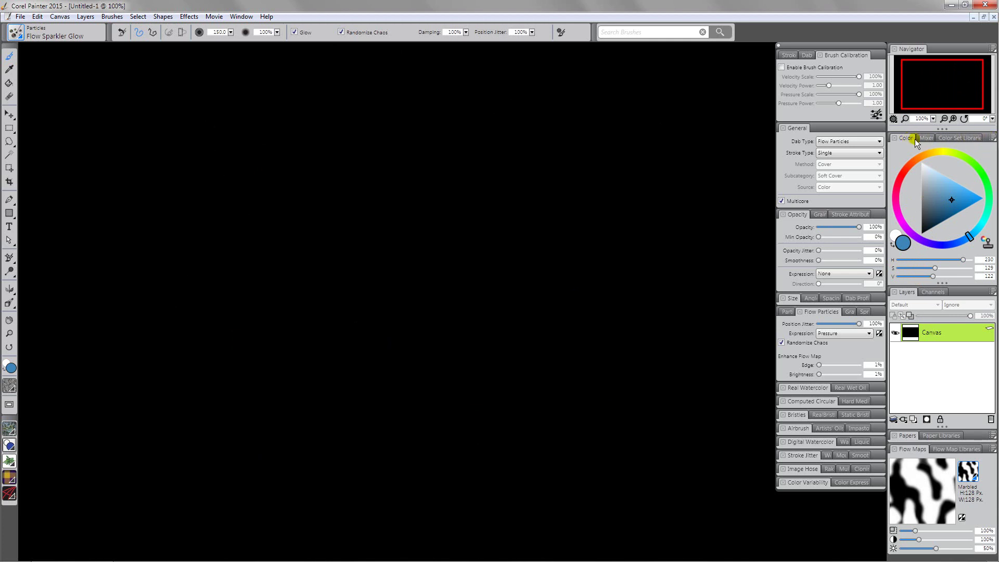
Step: Set the painting colour to a near-black grey with saturation 0 and value 30
click(993, 138)
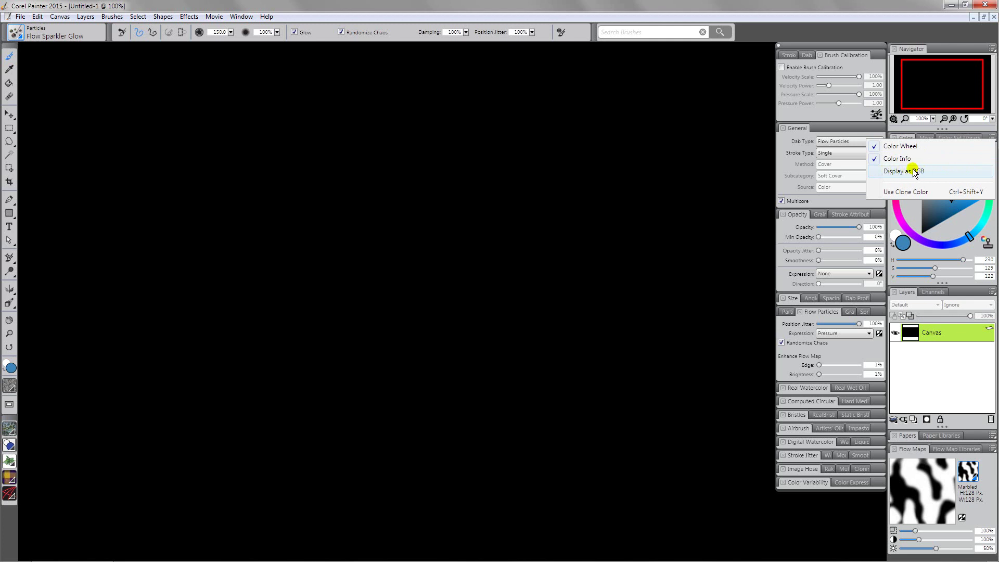
click(987, 137)
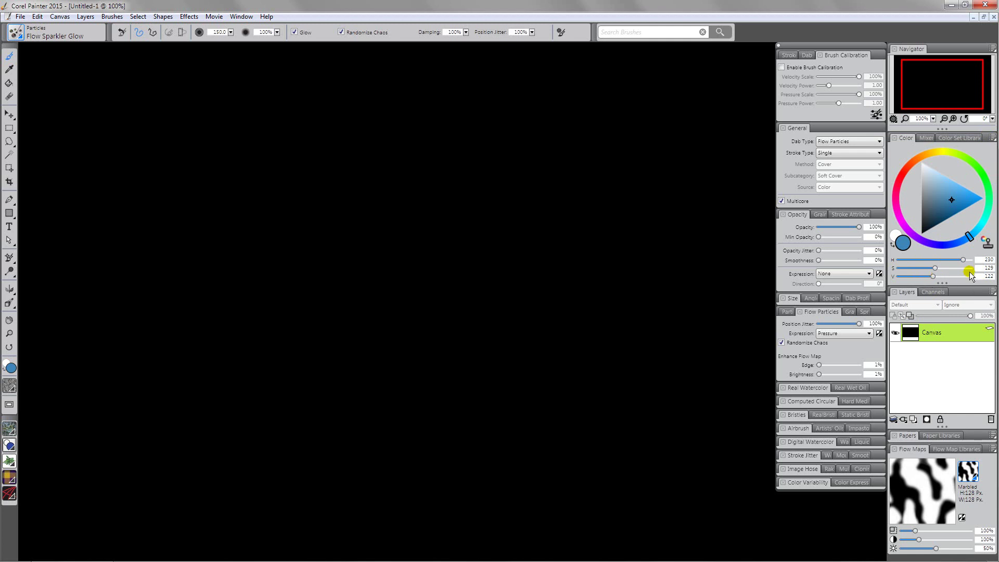
click(922, 200)
drag(897, 204, 885, 232)
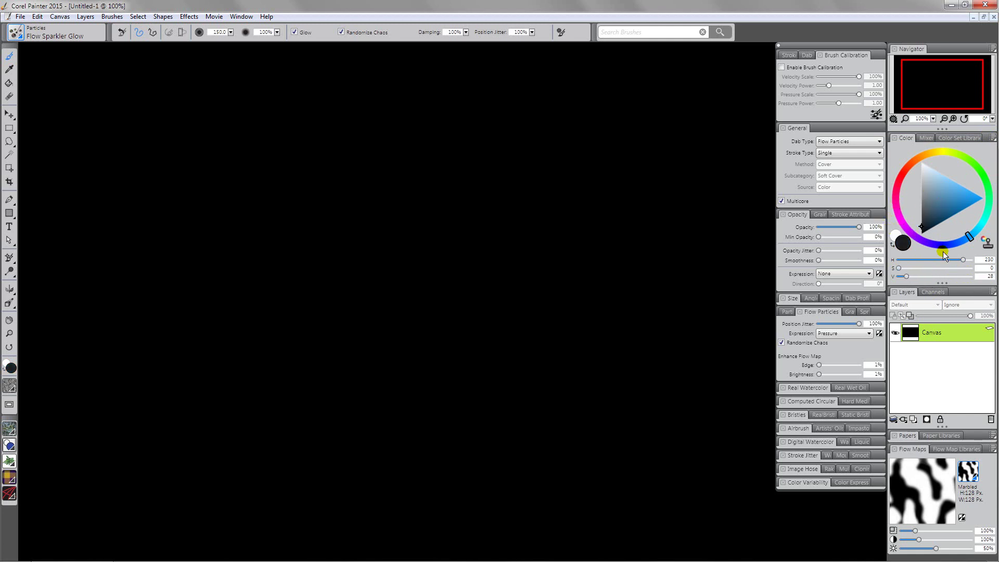
double_click(987, 276)
text(30)
key(Return)
click(112, 18)
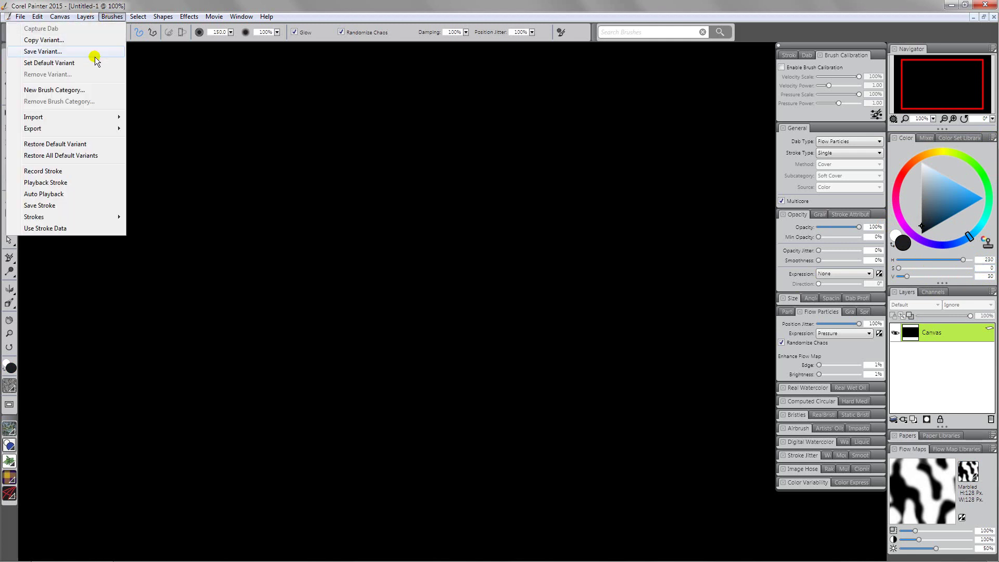
Step: Record a single sparkle dab on the canvas, then switch the brush to Playback Stroke
click(61, 172)
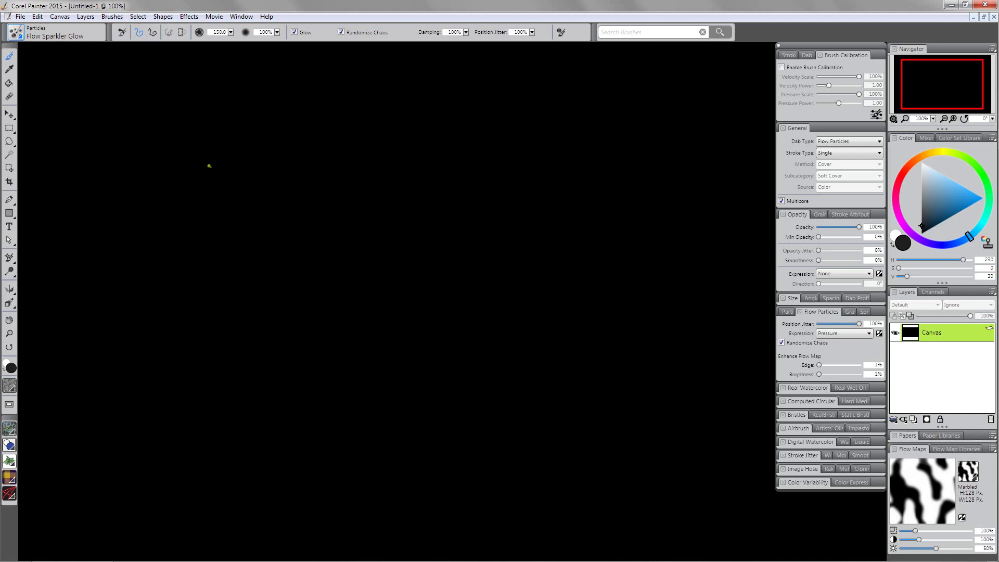
click(209, 166)
click(109, 17)
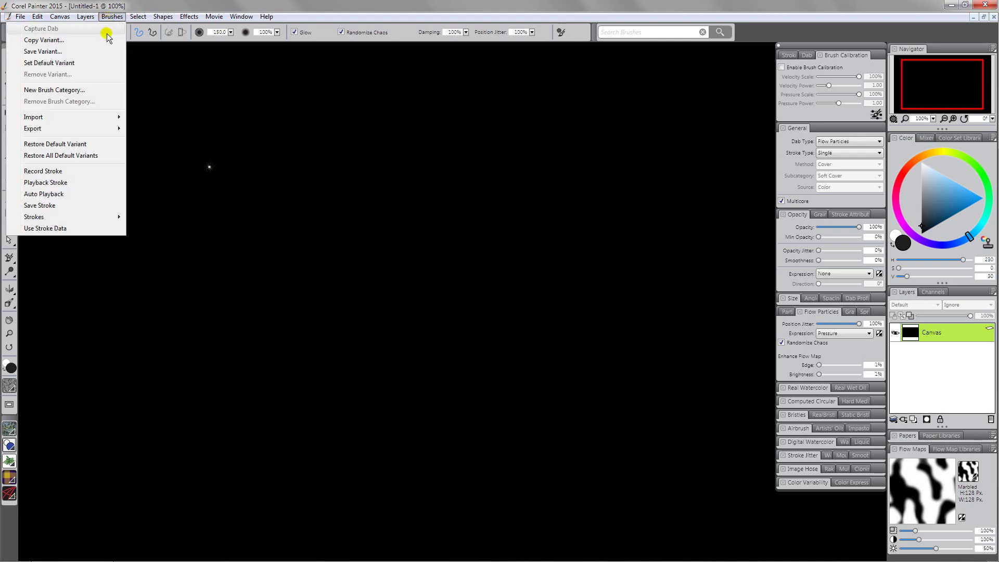
click(70, 183)
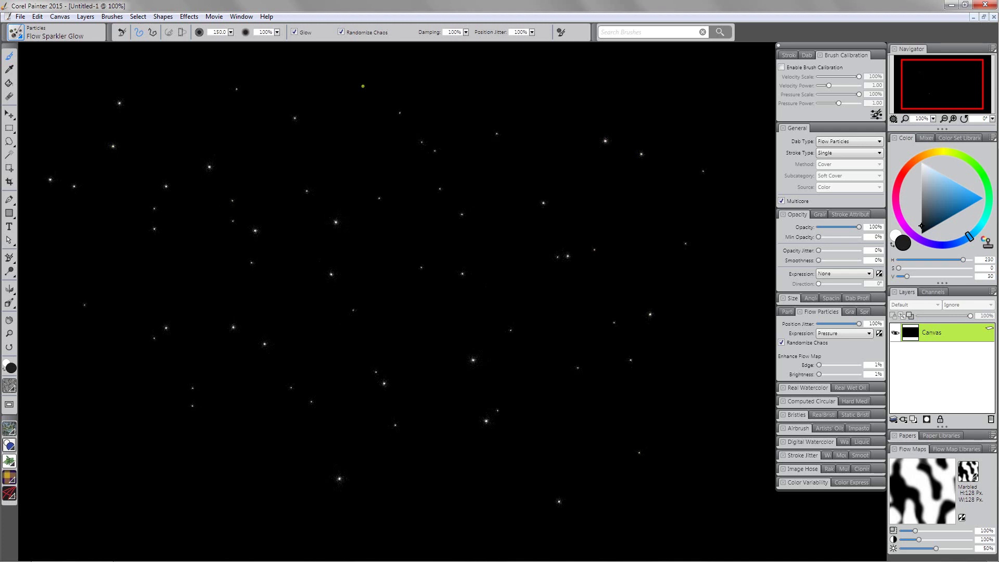
Step: Place three more stars (upper, lower right, left of centre) and set Opacity Expression to Pressure
click(361, 86)
click(446, 351)
click(271, 221)
click(838, 275)
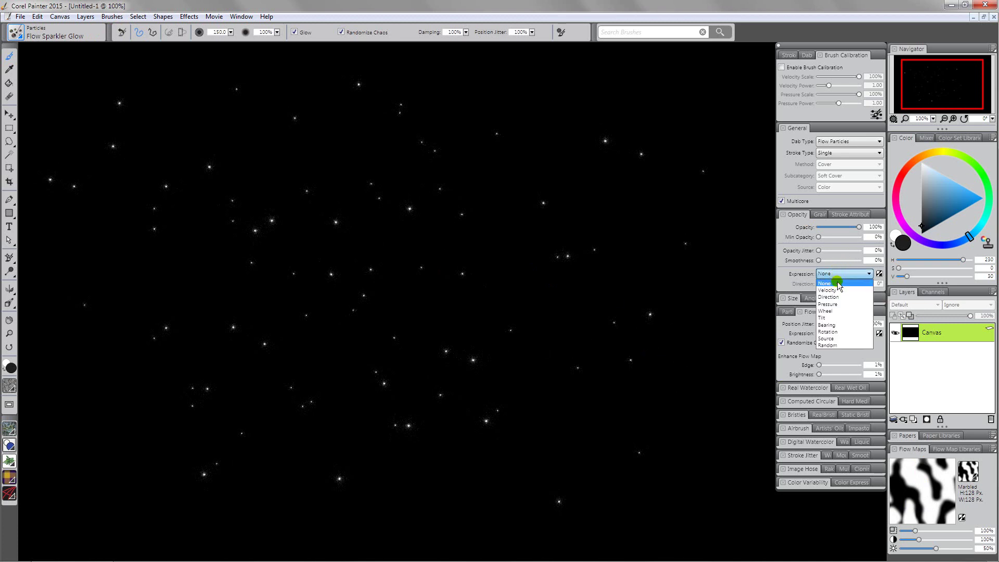
click(828, 304)
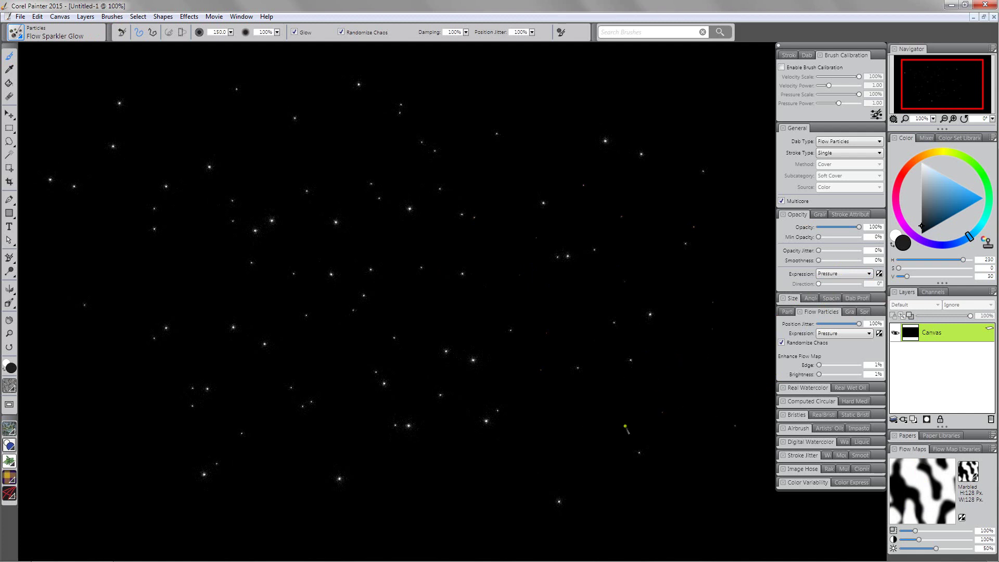
Step: Undo to wipe the stars off the canvas
key(ctrl+z)
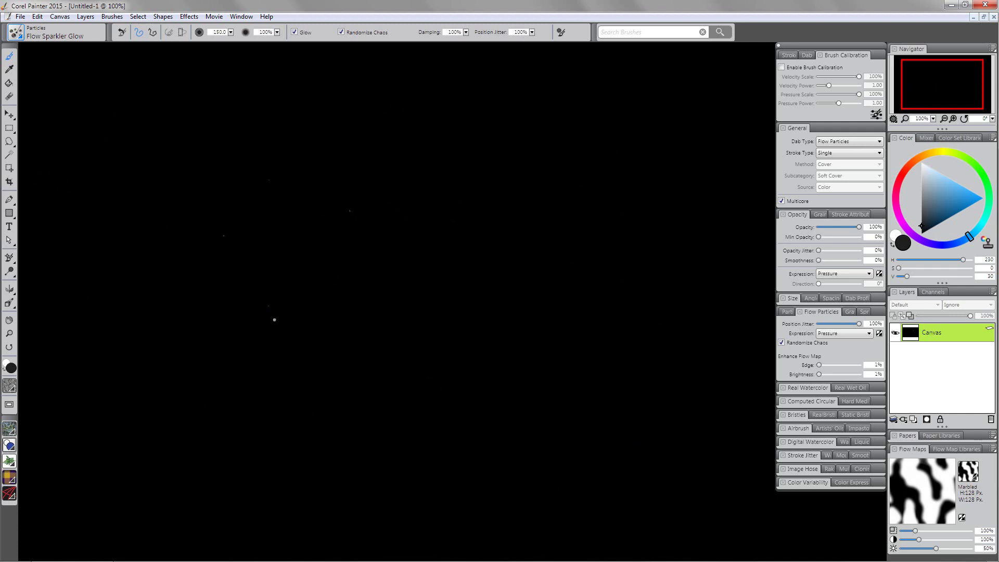